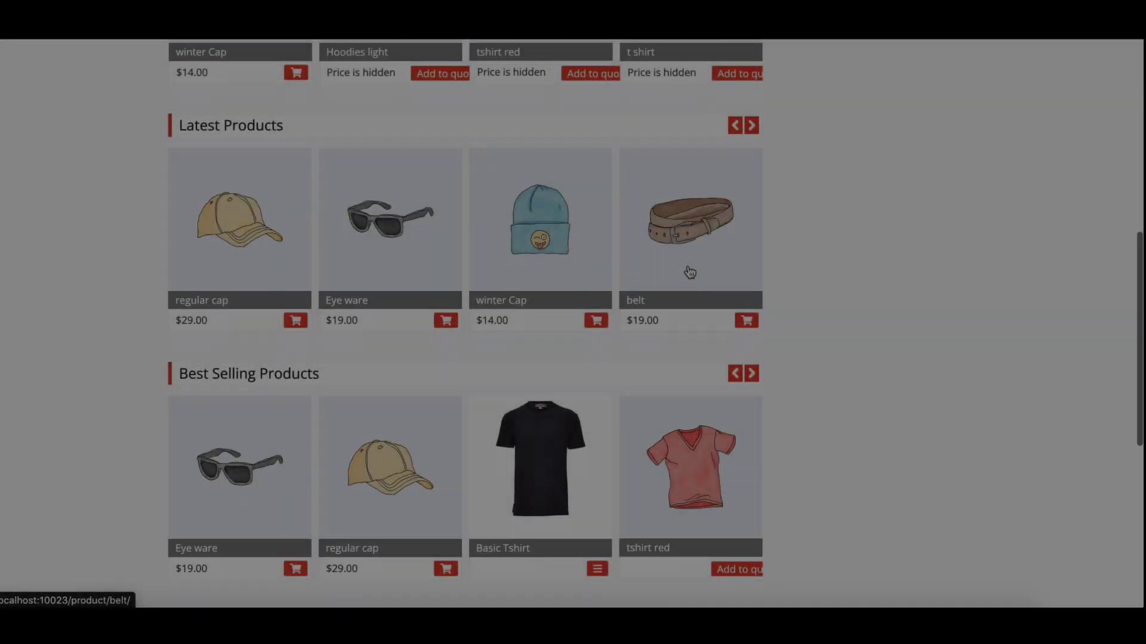
Open the vendor's Withdraw page from the dashboard sidebar.
{"action": "scroll", "coordinate": [690, 272], "scroll_direction": "down", "scroll_amount": 5}
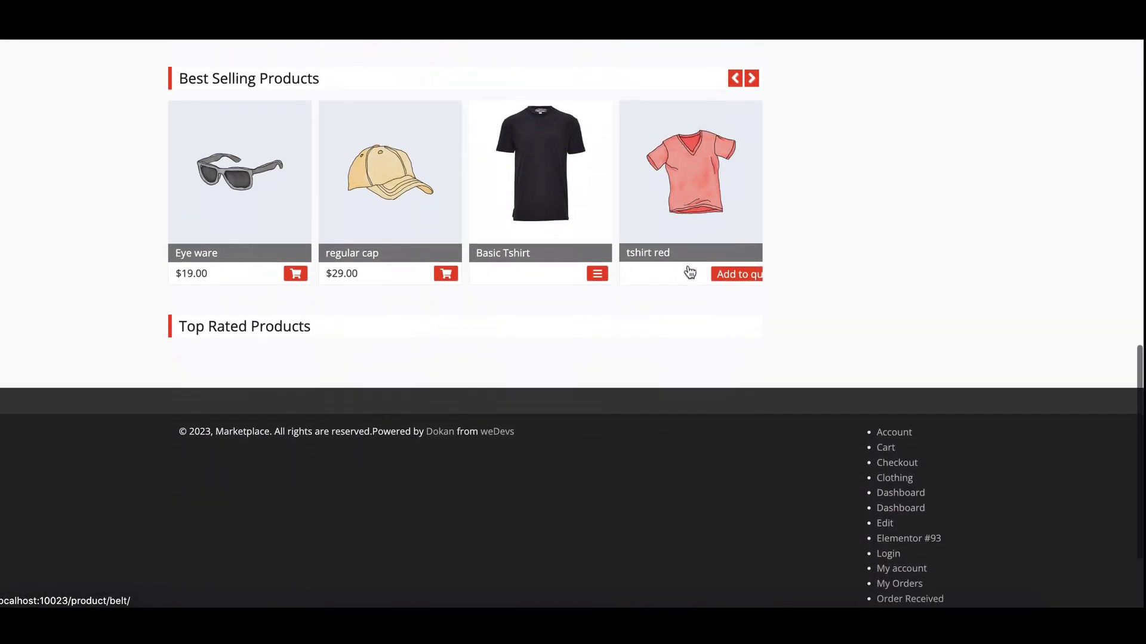
{"action": "scroll", "coordinate": [690, 273], "scroll_direction": "up", "scroll_amount": 10}
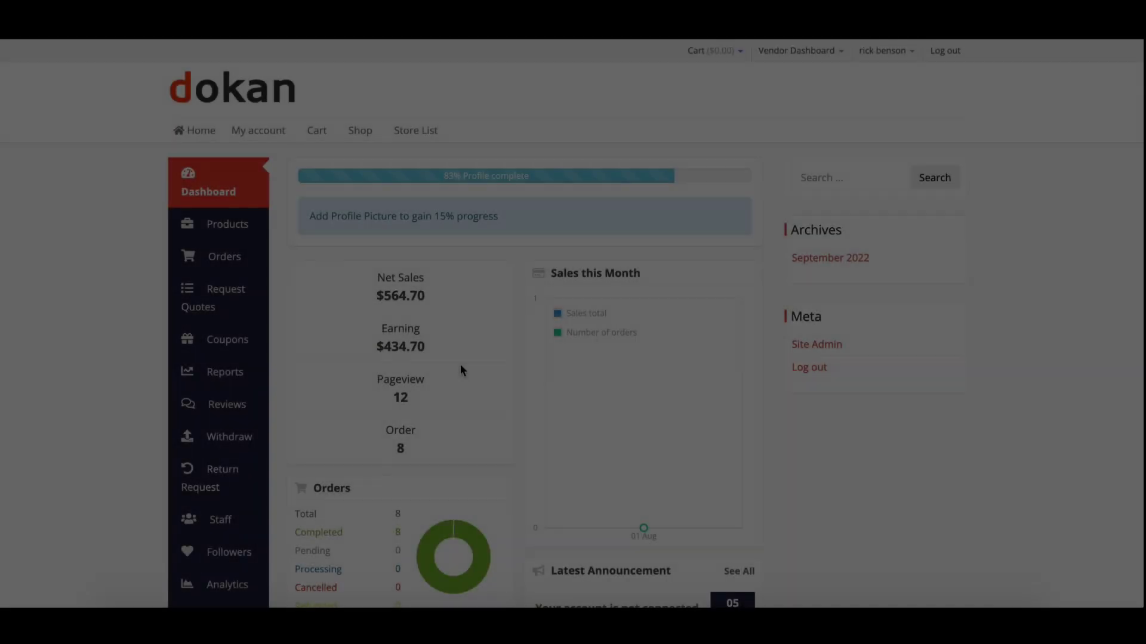
{"action": "scroll", "coordinate": [251, 303], "scroll_direction": "down", "scroll_amount": 2}
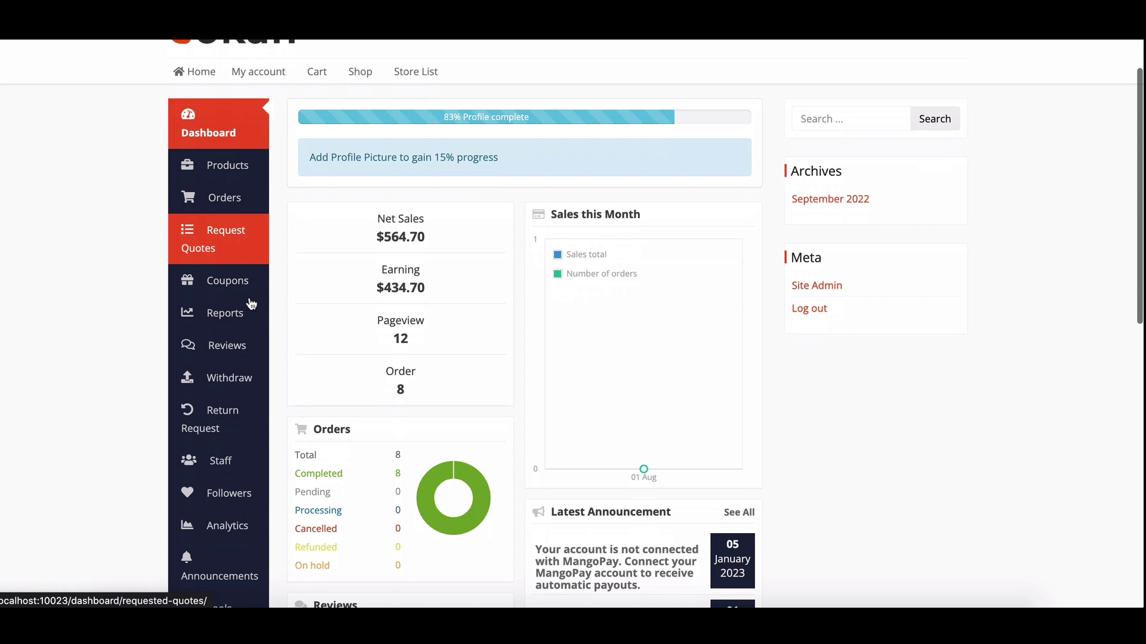
{"action": "scroll", "coordinate": [250, 305], "scroll_direction": "down", "scroll_amount": 2}
{"action": "left_click", "coordinate": [230, 297]}
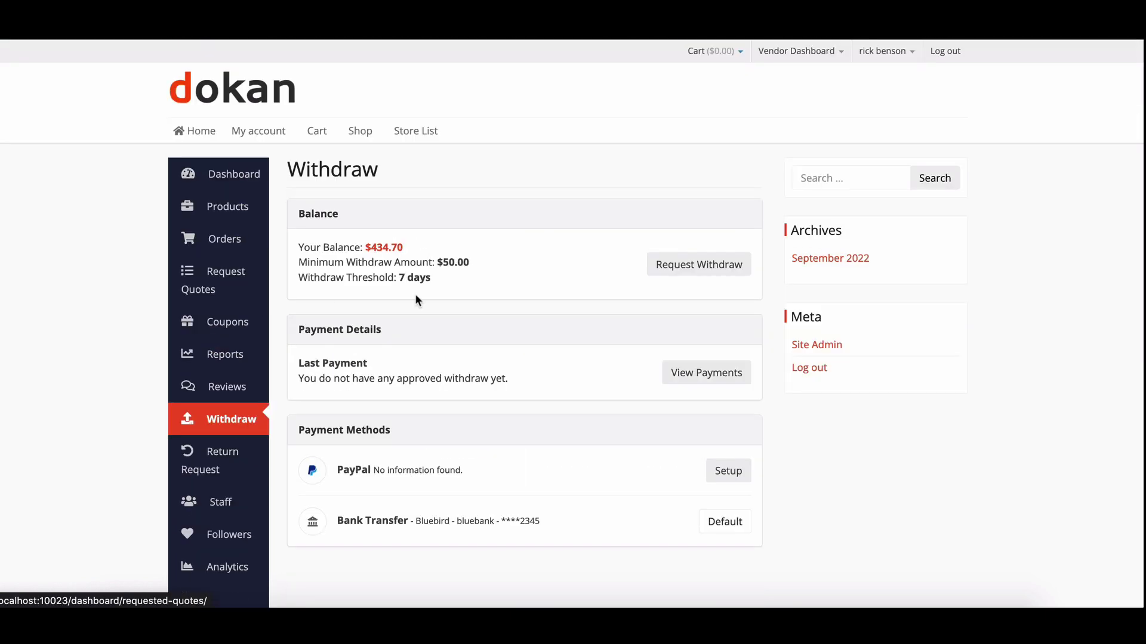
{"action": "scroll", "coordinate": [479, 307], "scroll_direction": "down", "scroll_amount": 1}
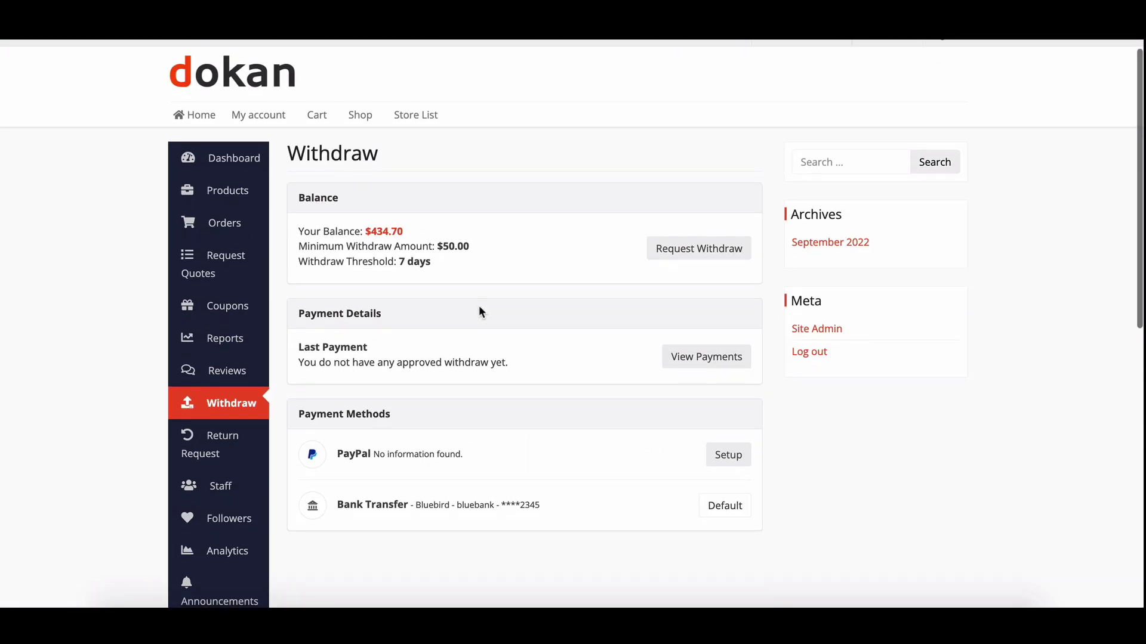
{"action": "scroll", "coordinate": [480, 311], "scroll_direction": "down", "scroll_amount": 1}
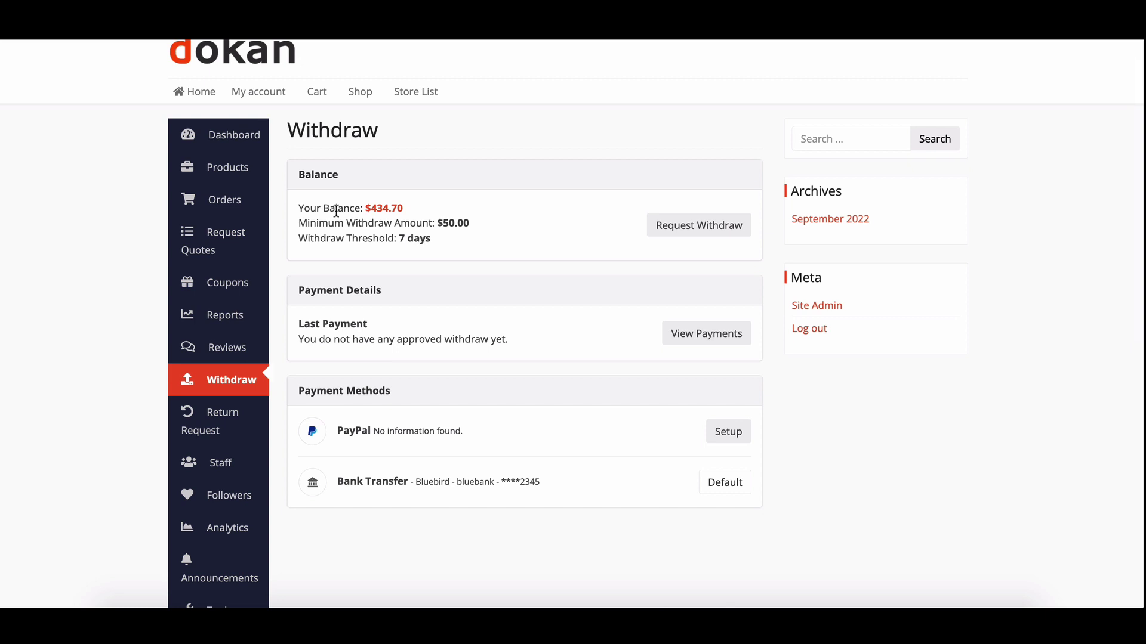
Submit a $100 Bank Transfer withdraw request and check it under Pending Requests.
{"action": "left_click", "coordinate": [672, 232]}
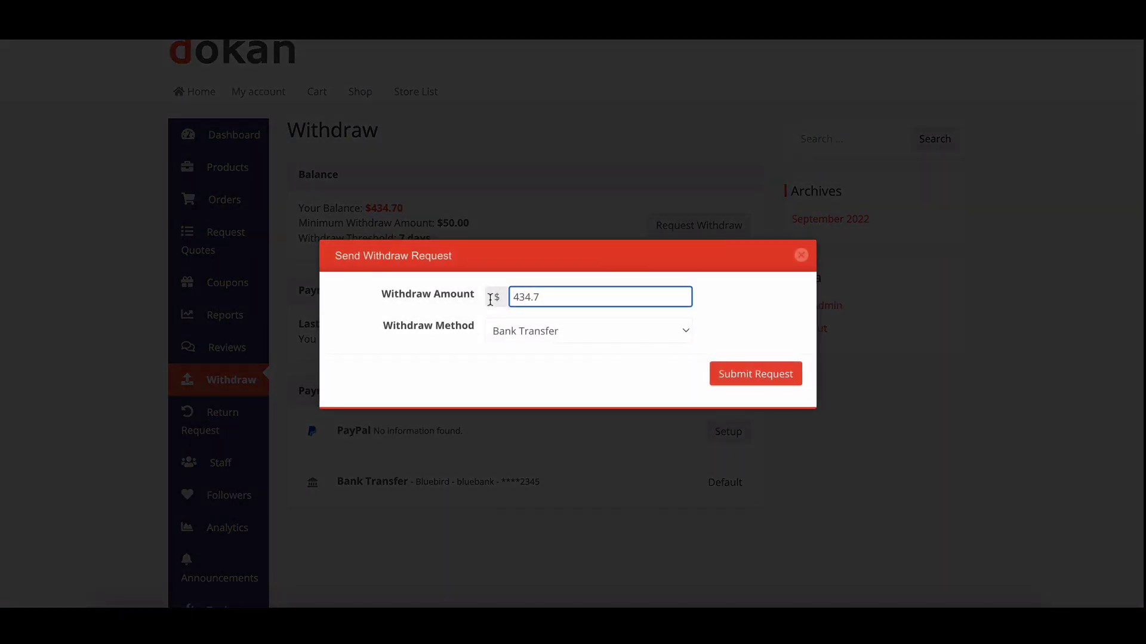
{"action": "key", "text": "ctrl+a"}
{"action": "type", "text": "1"}
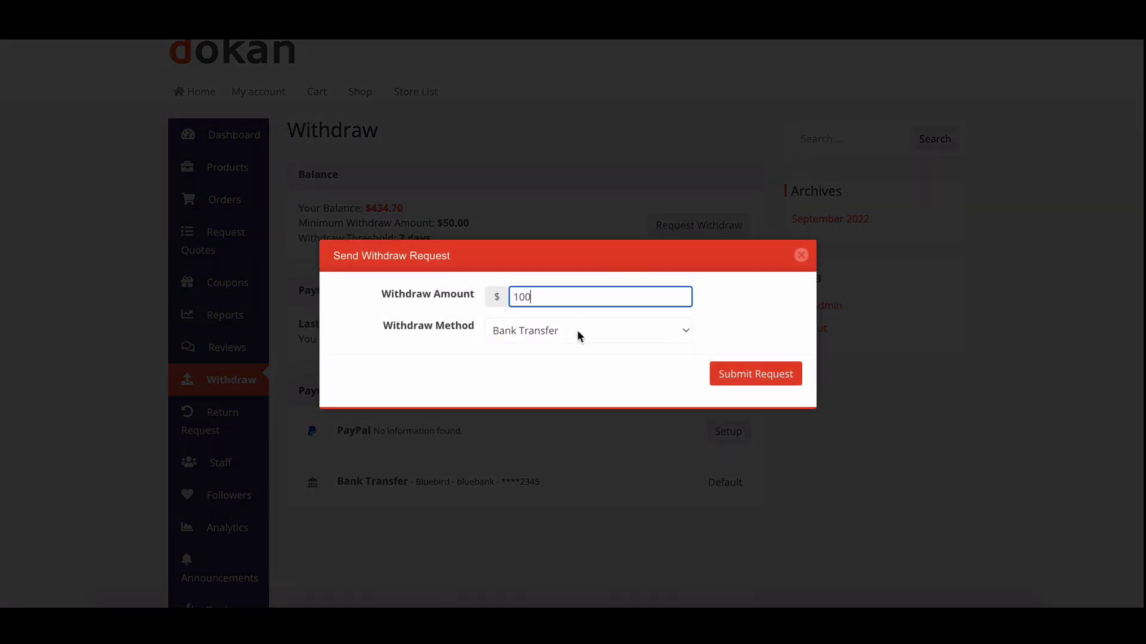
{"action": "left_click", "coordinate": [742, 382]}
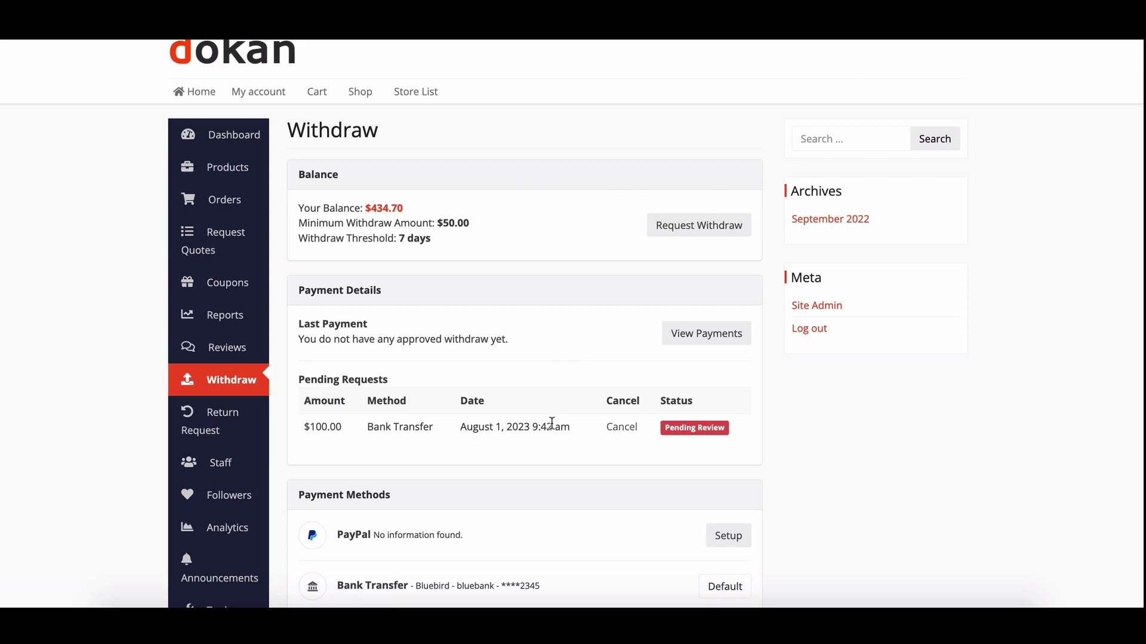
{"action": "scroll", "coordinate": [583, 445], "scroll_direction": "down", "scroll_amount": 1}
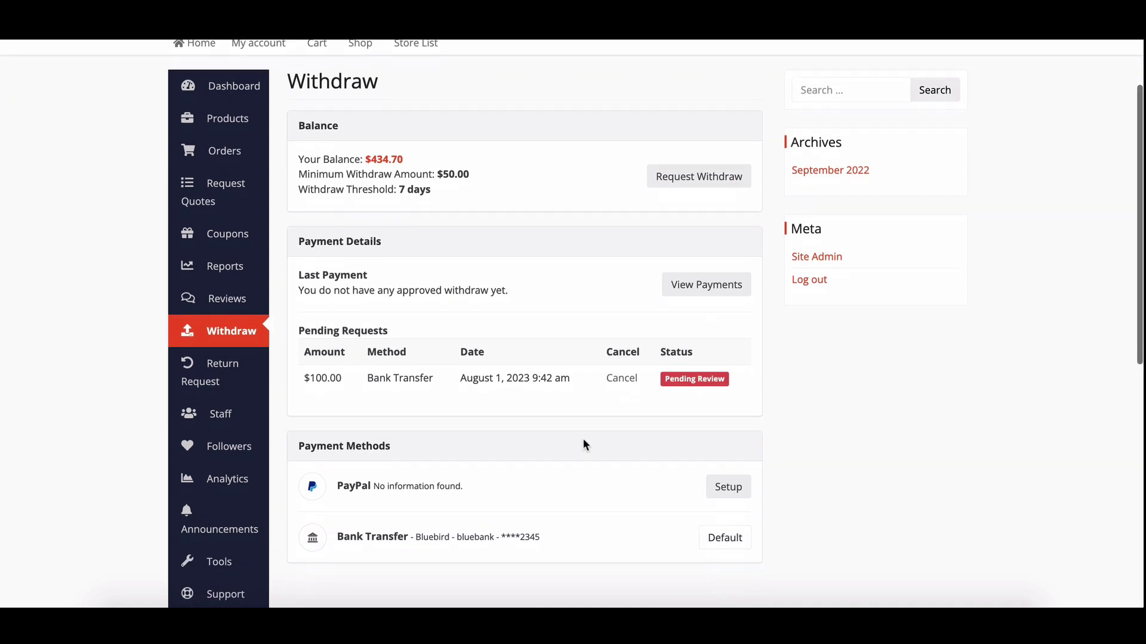
{"action": "scroll", "coordinate": [583, 445], "scroll_direction": "up", "scroll_amount": 1}
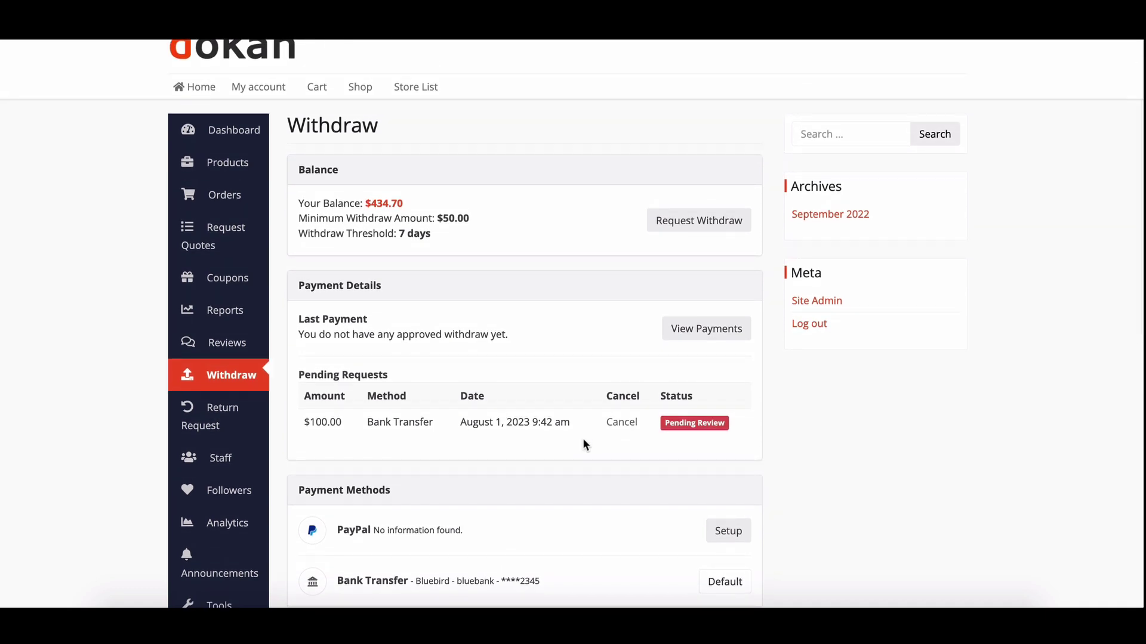
{"action": "scroll", "coordinate": [583, 439], "scroll_direction": "up", "scroll_amount": 1}
{"action": "scroll", "coordinate": [583, 440], "scroll_direction": "up", "scroll_amount": 2}
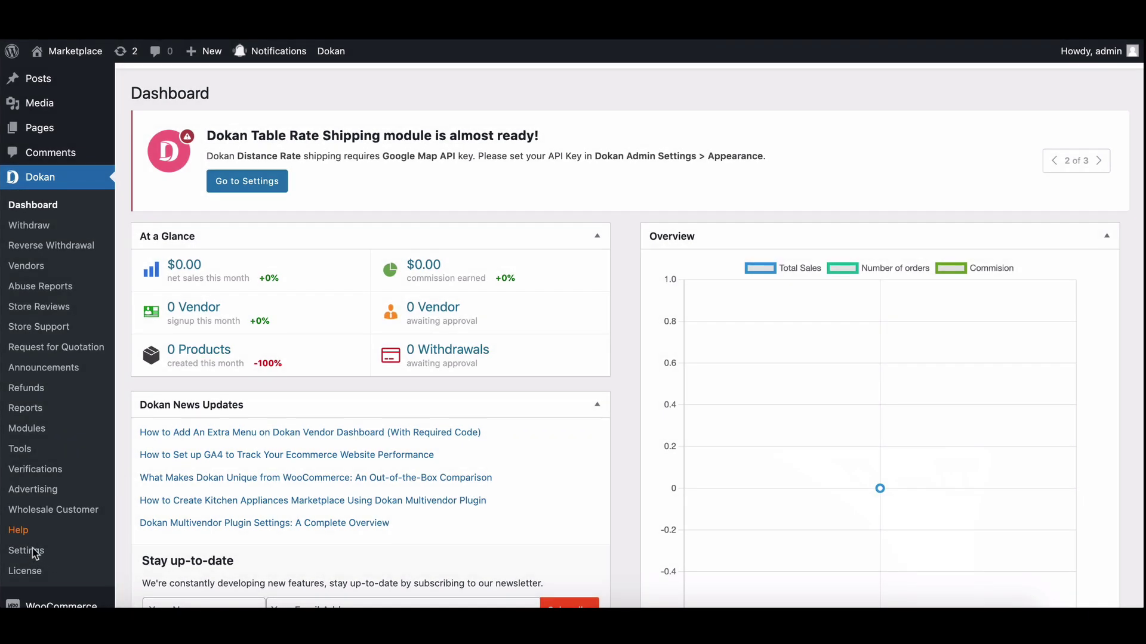
Open Dokan Settings and select the Withdraw Options section.
{"action": "left_click", "coordinate": [34, 555]}
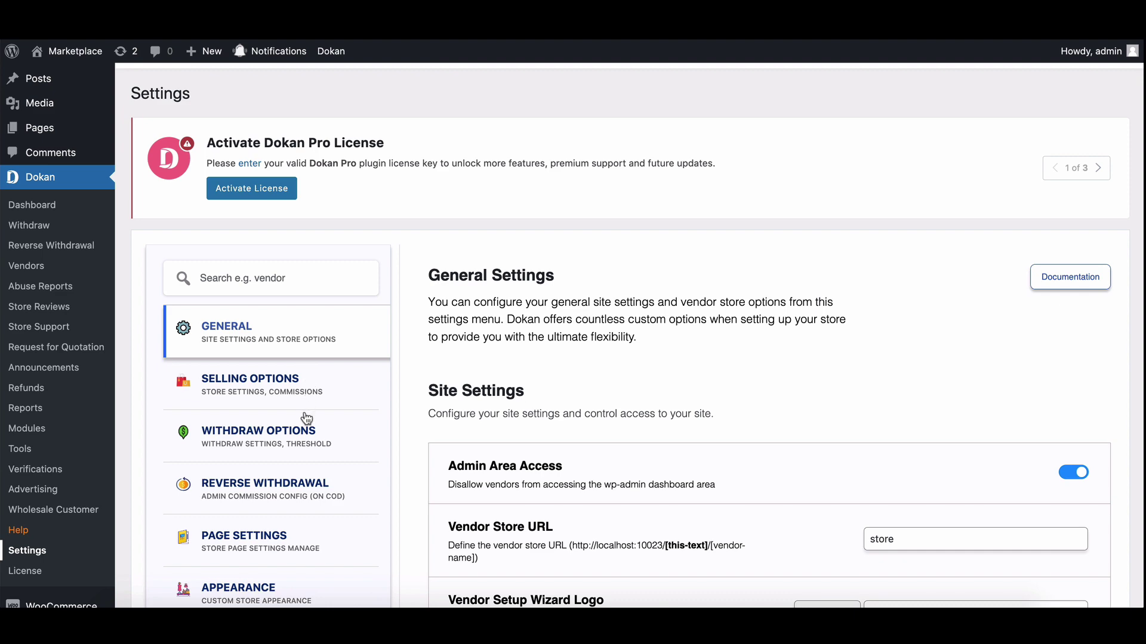
{"action": "scroll", "coordinate": [306, 418], "scroll_direction": "down", "scroll_amount": 2}
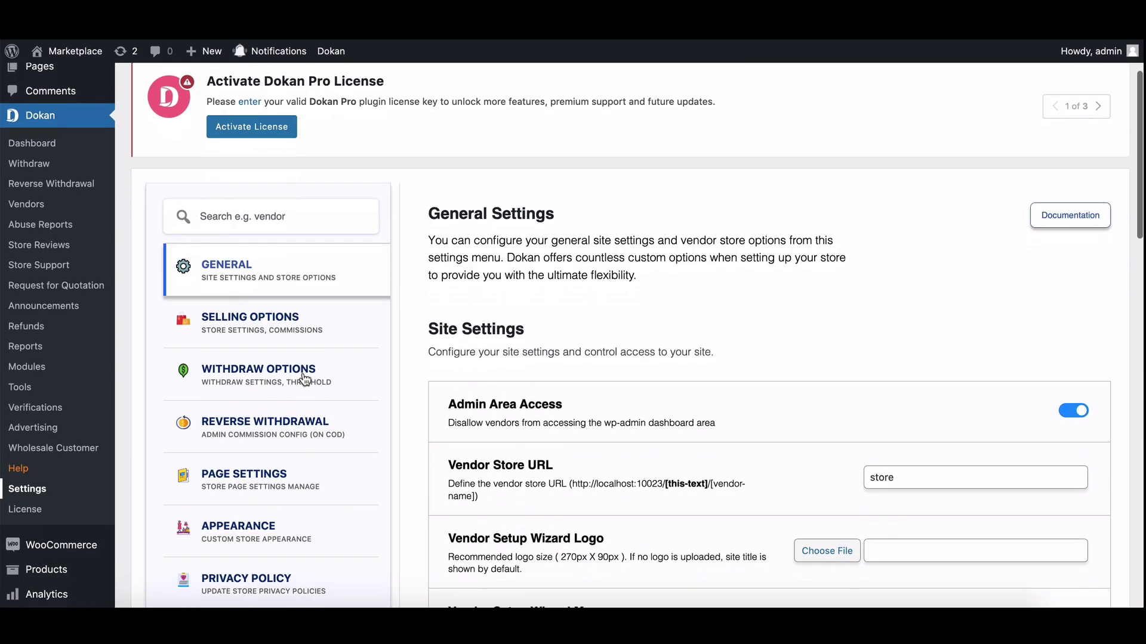
{"action": "left_click", "coordinate": [306, 378]}
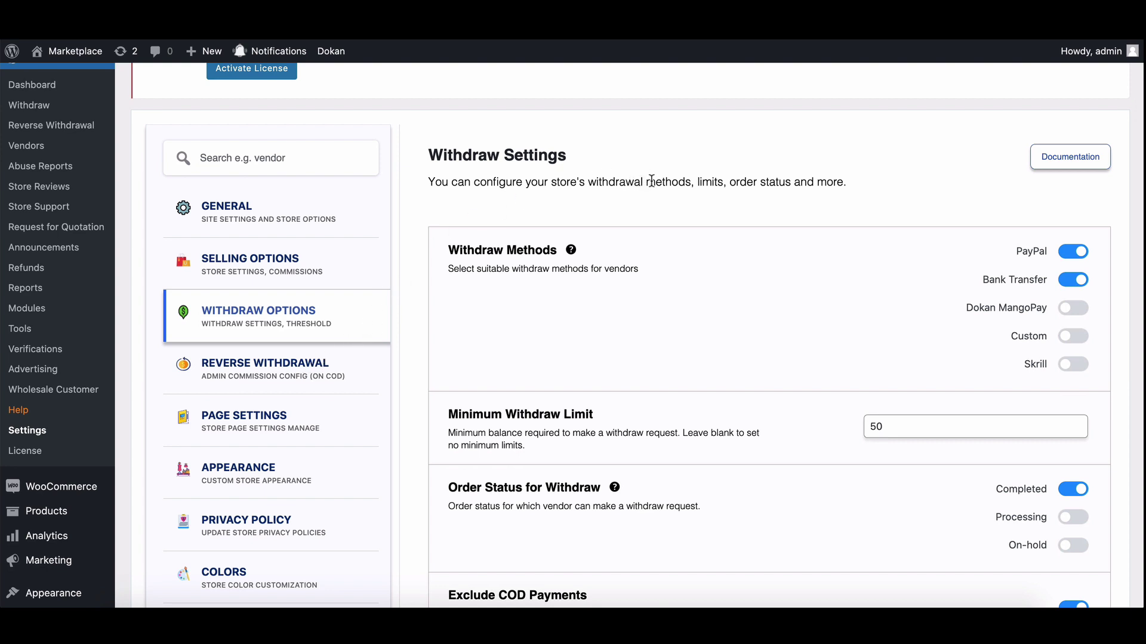
Scroll down the Withdraw Options to the Withdraw Threshold field, currently 0 days.
{"action": "scroll", "coordinate": [651, 180], "scroll_direction": "down", "scroll_amount": 2}
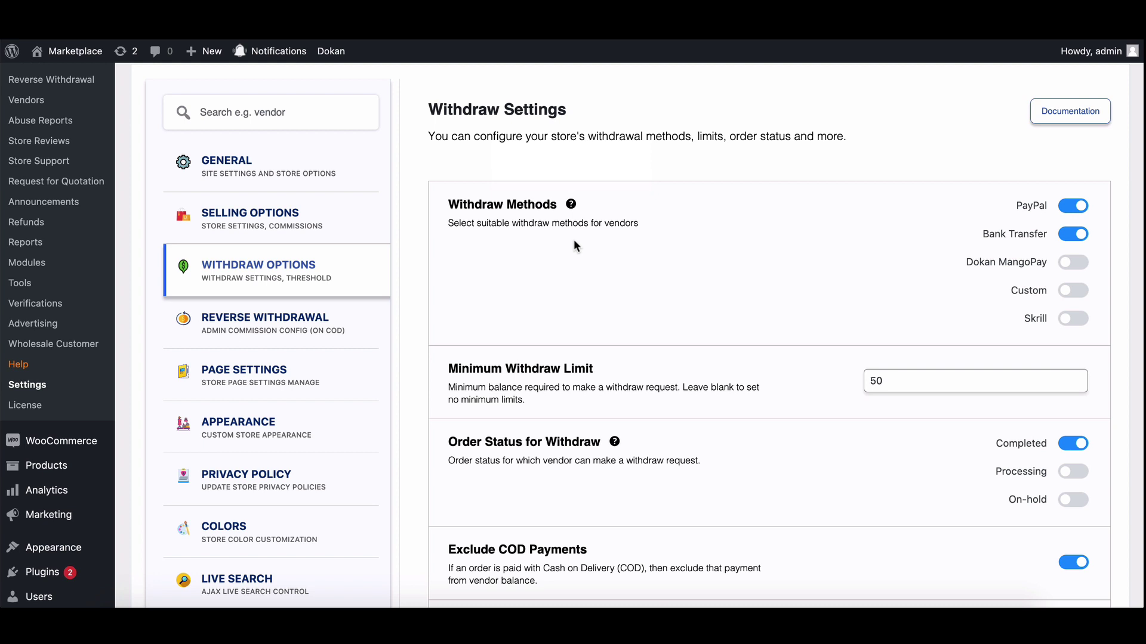
{"action": "scroll", "coordinate": [652, 238], "scroll_direction": "down", "scroll_amount": 1}
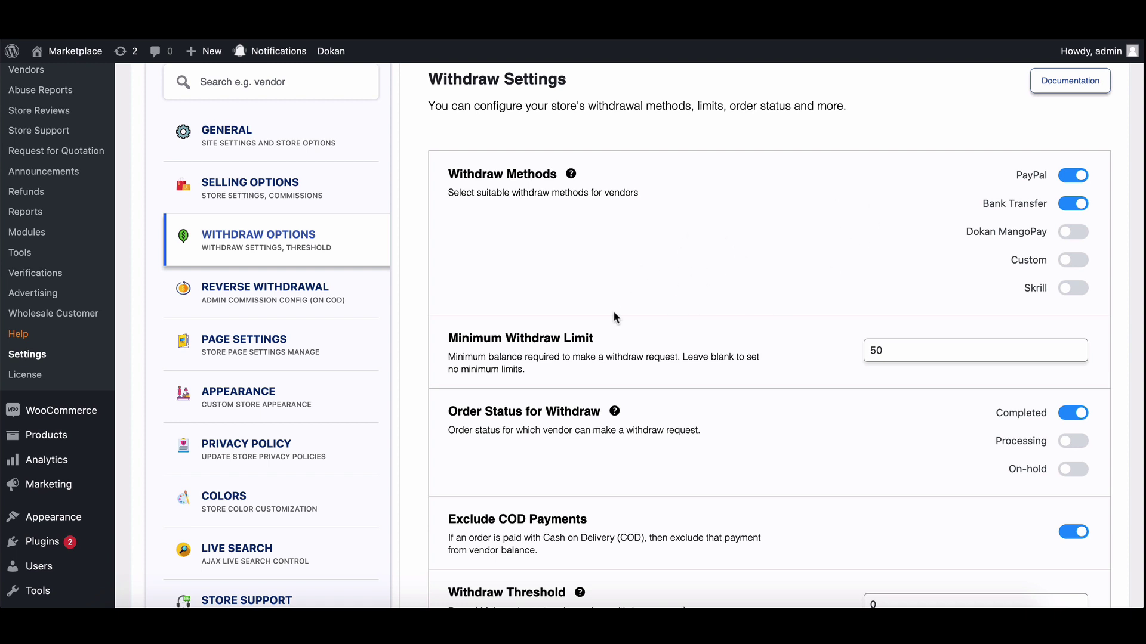
{"action": "scroll", "coordinate": [614, 346], "scroll_direction": "down", "scroll_amount": 2}
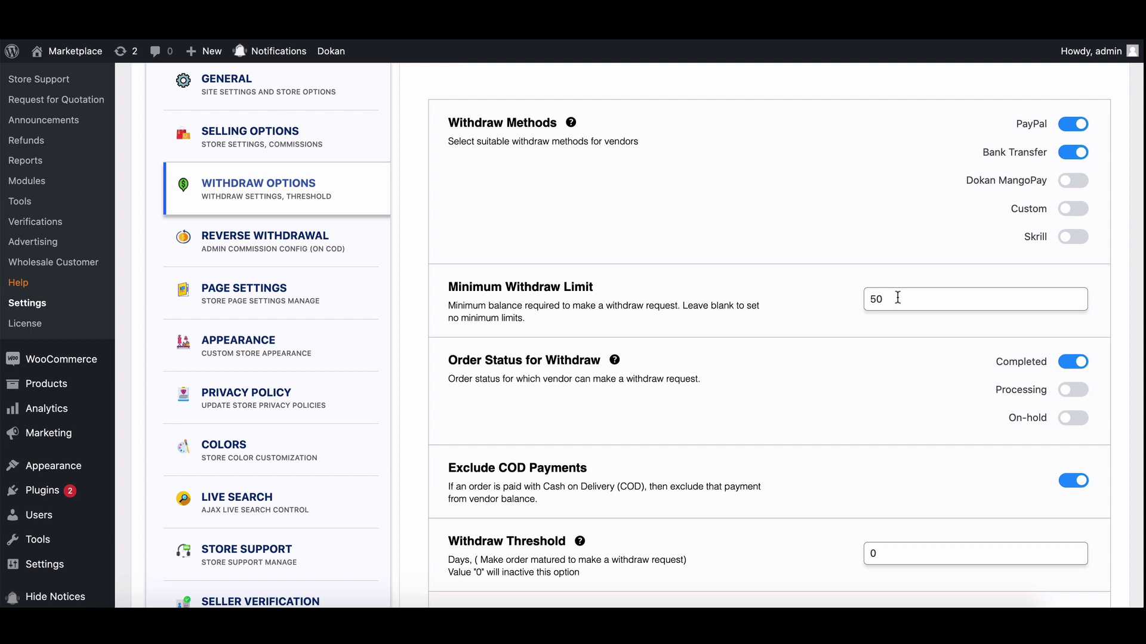
{"action": "scroll", "coordinate": [894, 297], "scroll_direction": "down", "scroll_amount": 1}
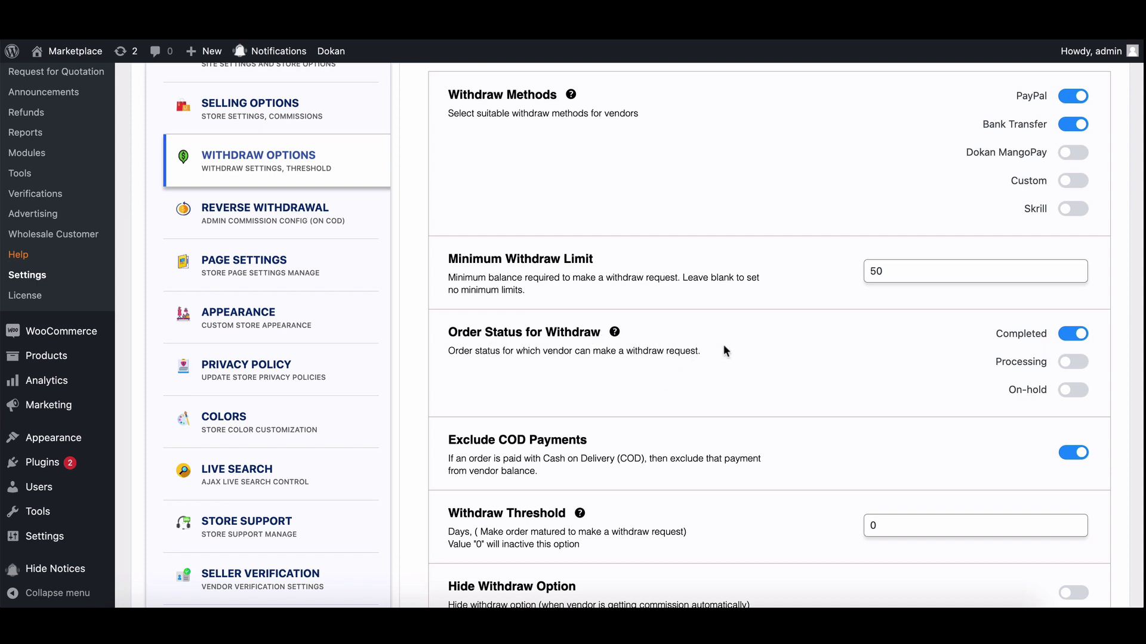
{"action": "scroll", "coordinate": [723, 350], "scroll_direction": "down", "scroll_amount": 1}
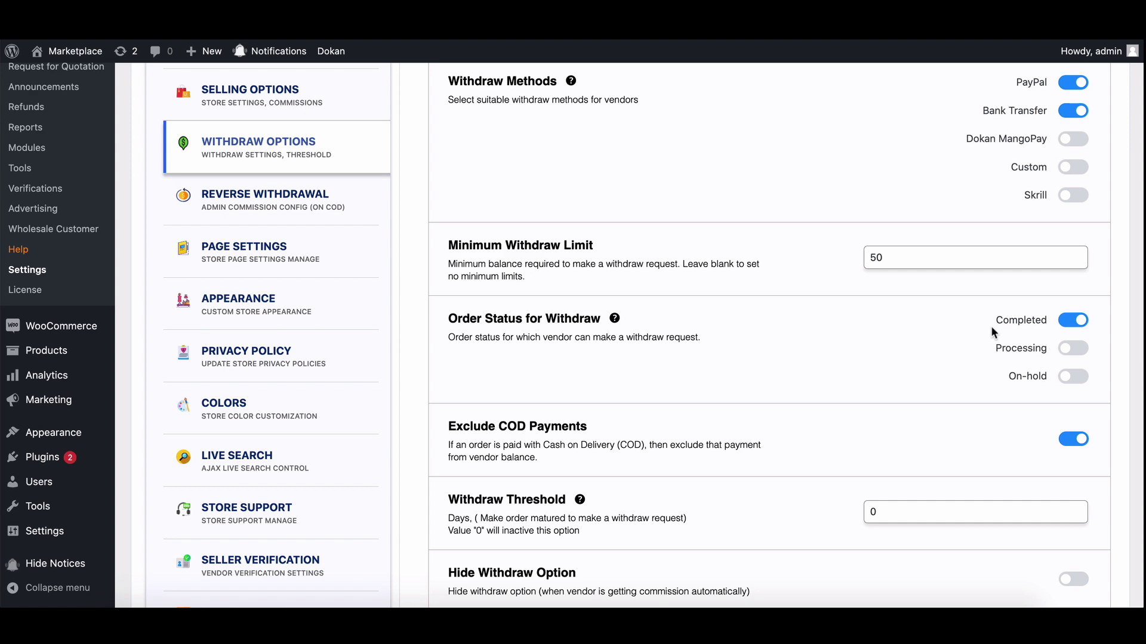
{"action": "scroll", "coordinate": [991, 327], "scroll_direction": "down", "scroll_amount": 2}
{"action": "scroll", "coordinate": [991, 326], "scroll_direction": "down", "scroll_amount": 1}
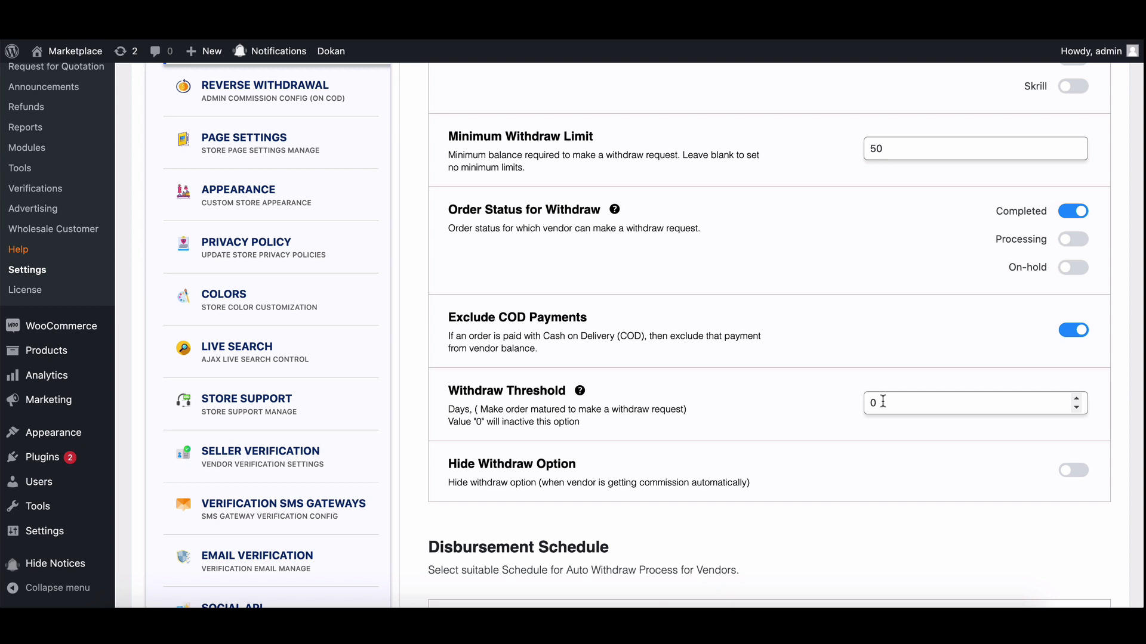
Raise the Withdraw Threshold from 0 to 7 days using the spinner.
{"action": "scroll", "coordinate": [883, 402], "scroll_direction": "down", "scroll_amount": 1}
{"action": "left_click", "coordinate": [1076, 337]}
{"action": "left_click", "coordinate": [1076, 338]}
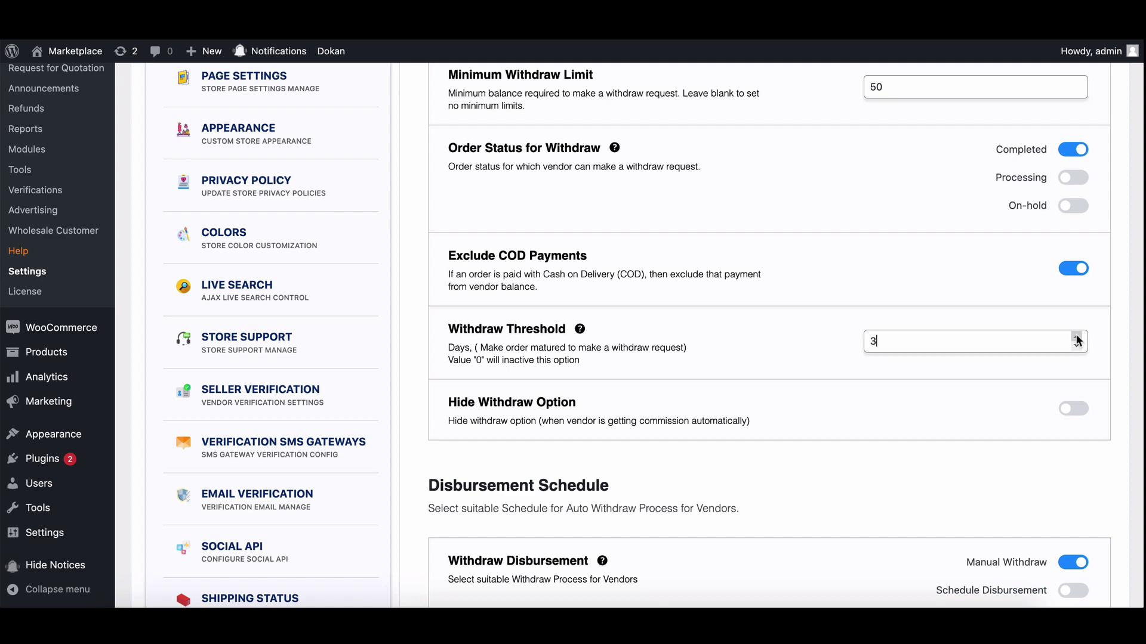
{"action": "left_click", "coordinate": [1076, 337]}
{"action": "scroll", "coordinate": [1014, 358], "scroll_direction": "down", "scroll_amount": 1}
{"action": "left_click", "coordinate": [1076, 299]}
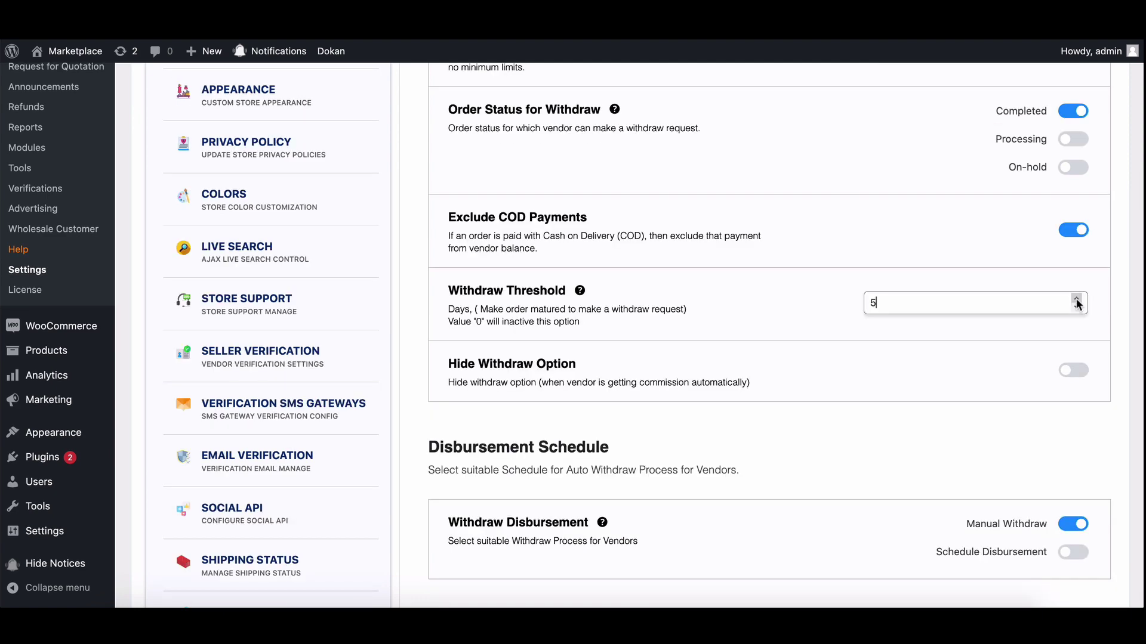
{"action": "scroll", "coordinate": [761, 337], "scroll_direction": "up", "scroll_amount": 2}
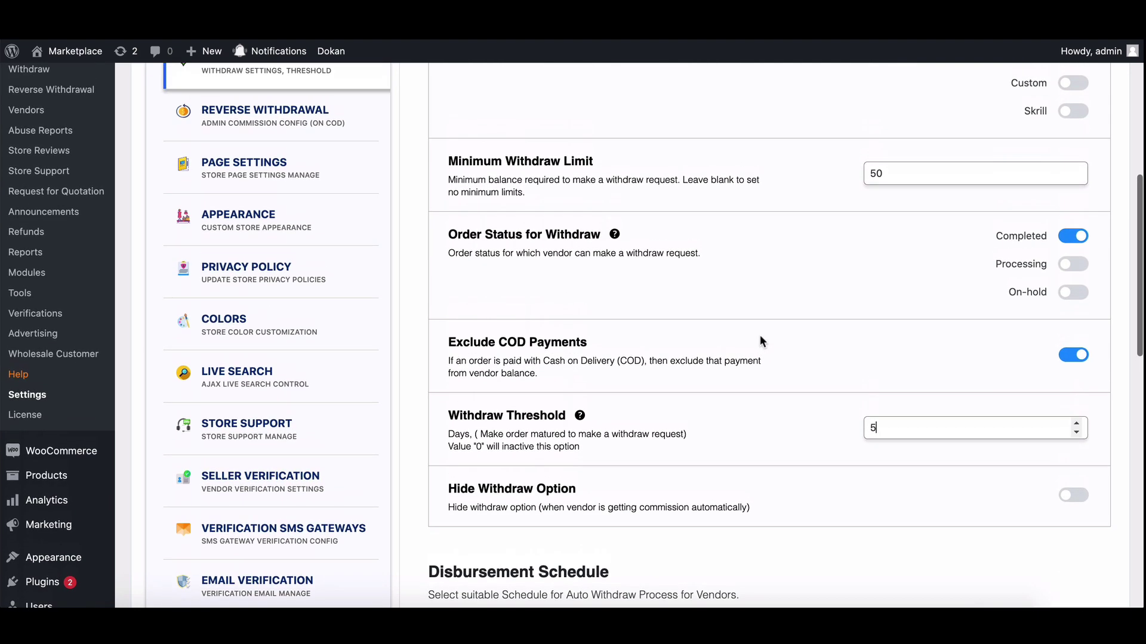
{"action": "scroll", "coordinate": [760, 337], "scroll_direction": "up", "scroll_amount": 1}
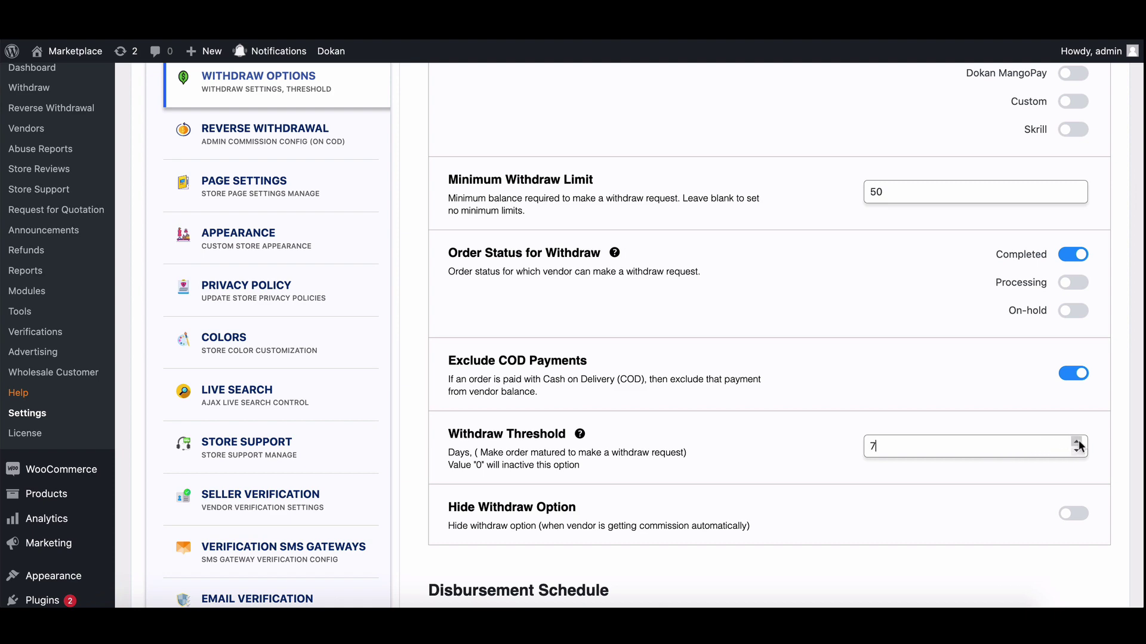
{"action": "scroll", "coordinate": [906, 486], "scroll_direction": "down", "scroll_amount": 2}
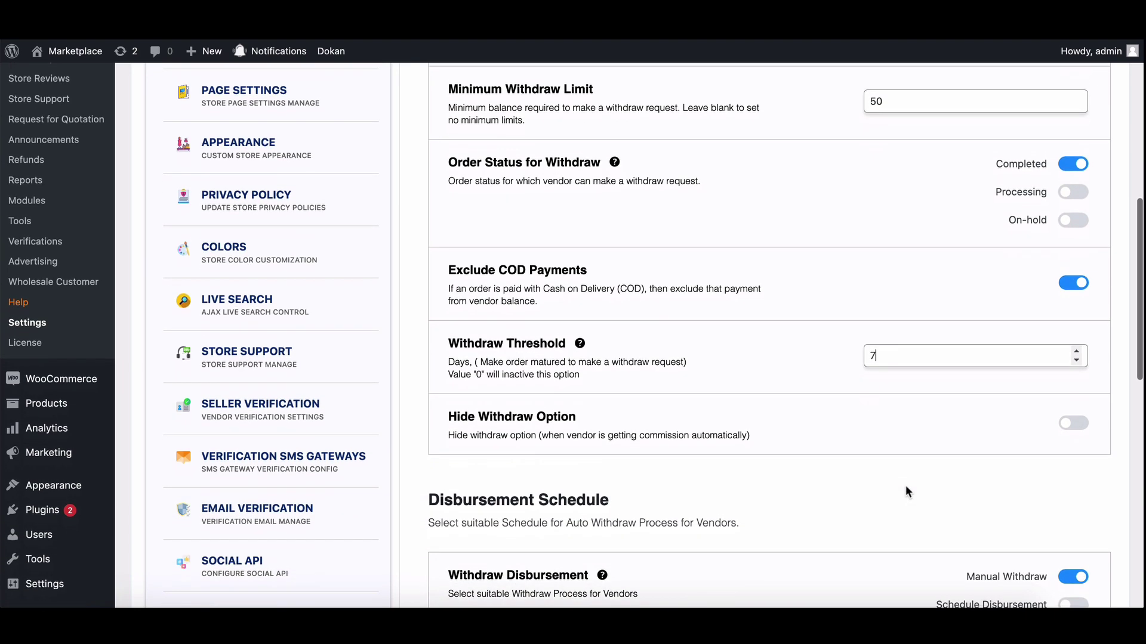
{"action": "scroll", "coordinate": [904, 485], "scroll_direction": "down", "scroll_amount": 2}
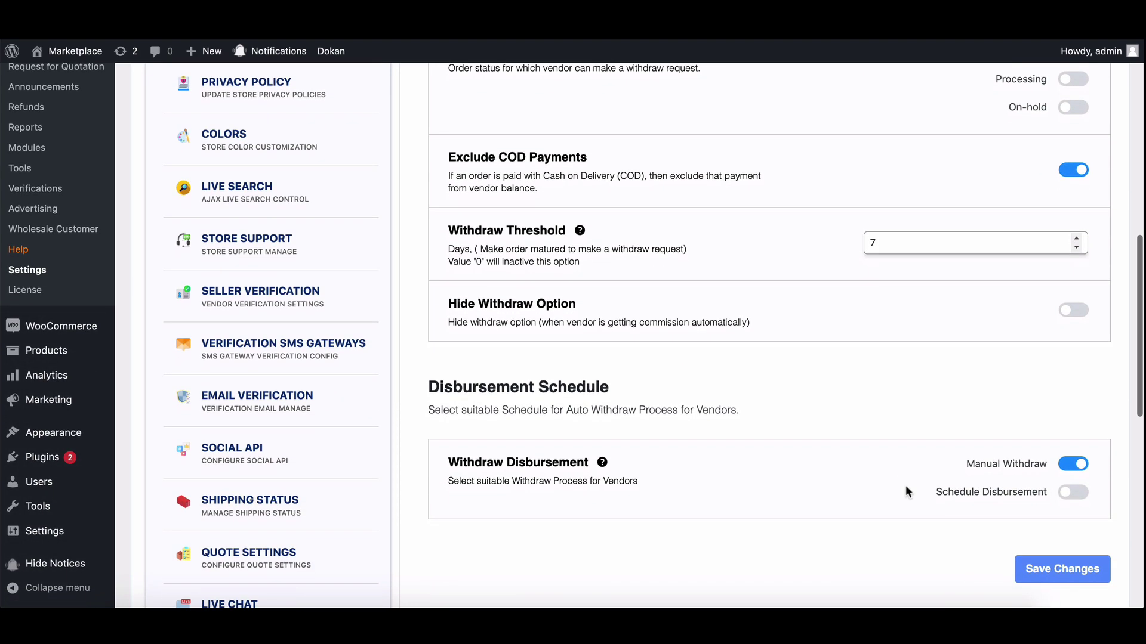
{"action": "scroll", "coordinate": [904, 485], "scroll_direction": "down", "scroll_amount": 1}
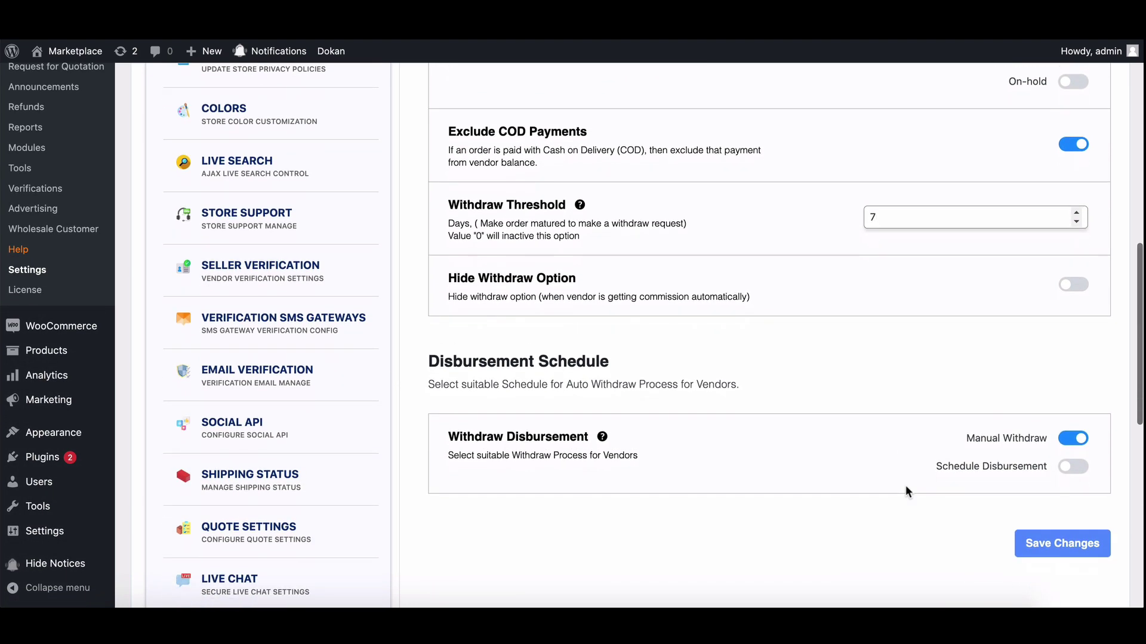
Save the 7-day threshold, confirm the success notice, and go to Dokan Dashboard.
{"action": "left_click", "coordinate": [1077, 544]}
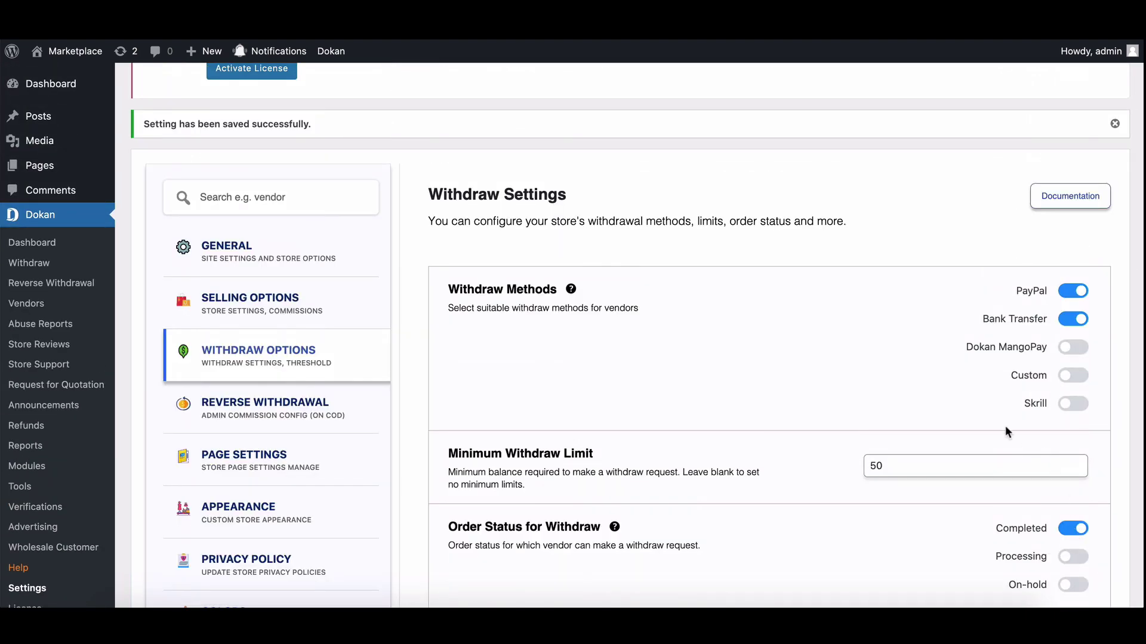
{"action": "scroll", "coordinate": [890, 480], "scroll_direction": "down", "scroll_amount": 5}
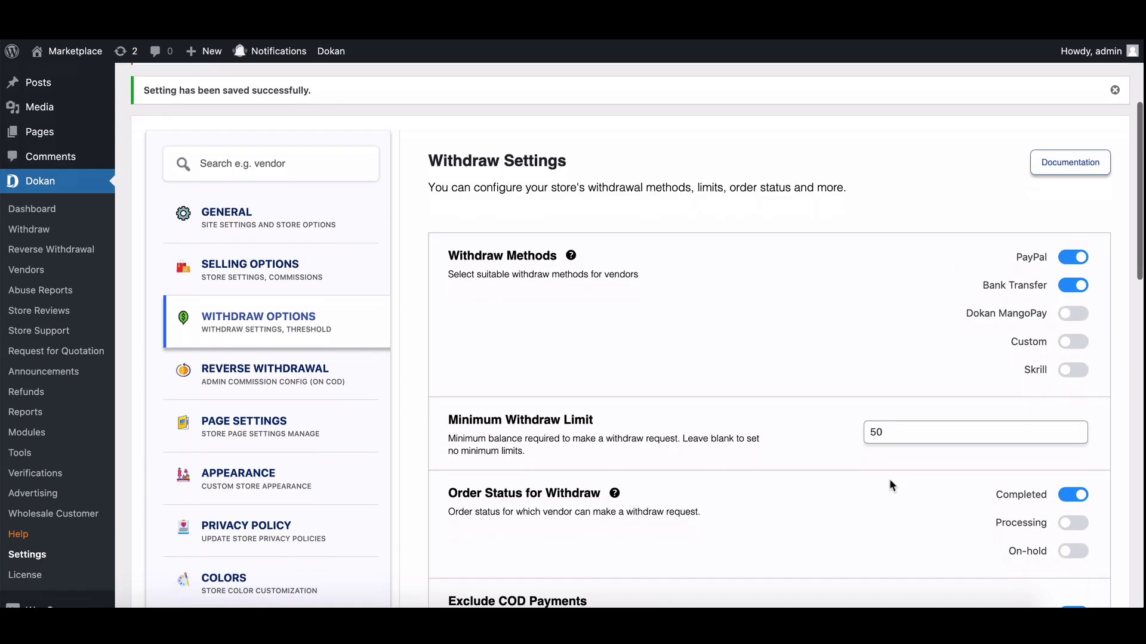
{"action": "scroll", "coordinate": [890, 485], "scroll_direction": "up", "scroll_amount": 7}
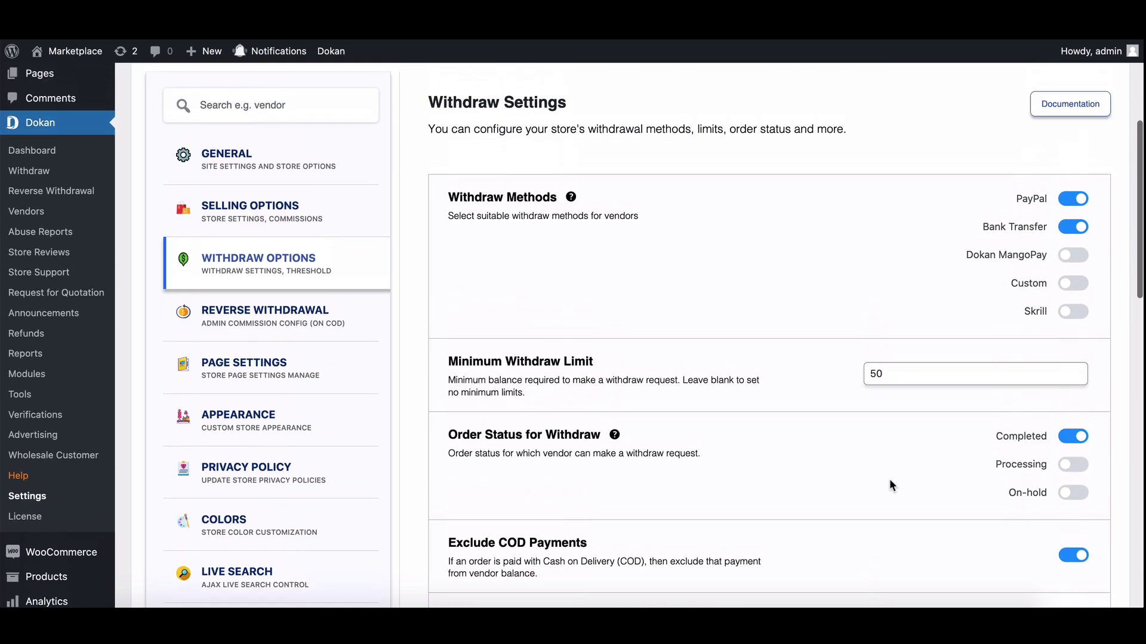
{"action": "scroll", "coordinate": [889, 484], "scroll_direction": "up", "scroll_amount": 1}
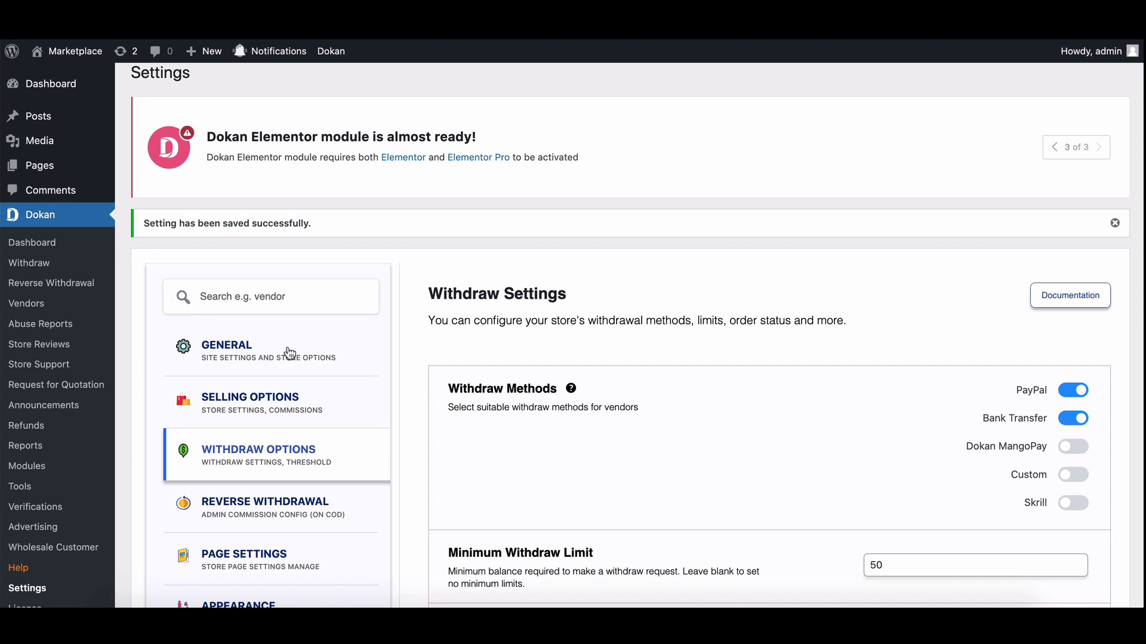
{"action": "left_click", "coordinate": [31, 242]}
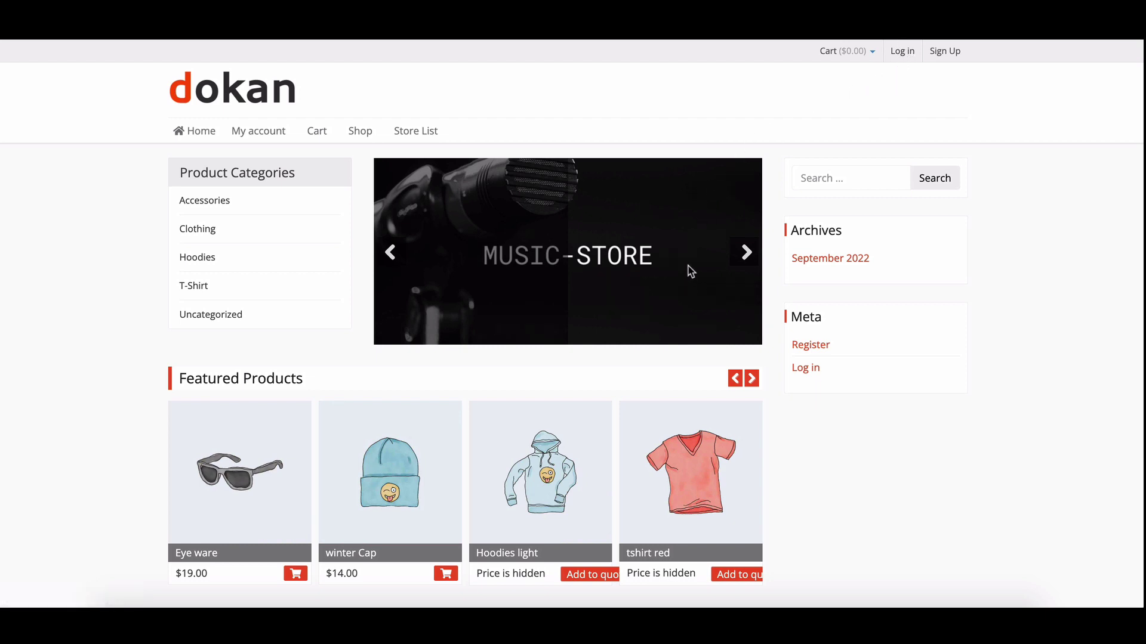
Scroll through the storefront's Featured, Latest and Best Selling Products rows.
{"action": "scroll", "coordinate": [688, 268], "scroll_direction": "down", "scroll_amount": 3}
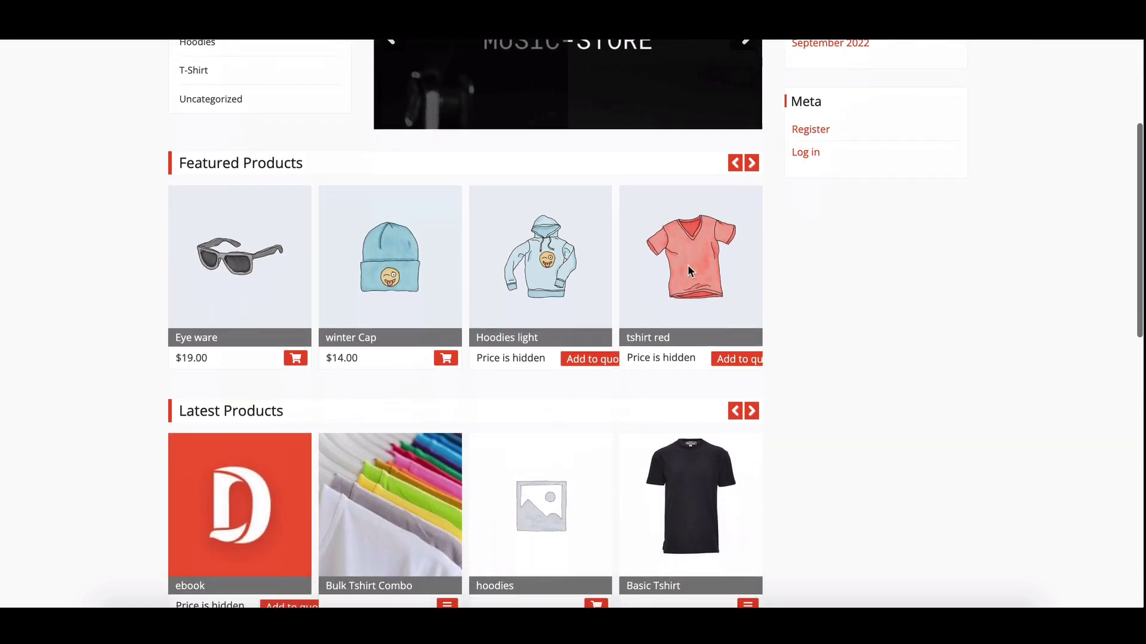
{"action": "scroll", "coordinate": [688, 269], "scroll_direction": "down", "scroll_amount": 2}
{"action": "scroll", "coordinate": [690, 273], "scroll_direction": "down", "scroll_amount": 3}
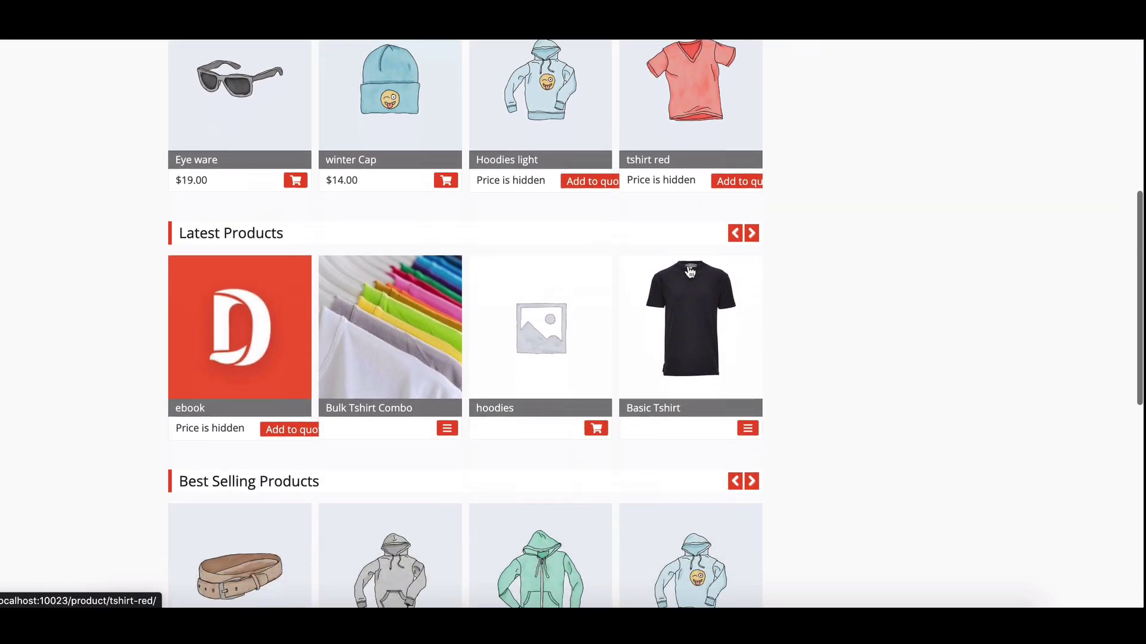
{"action": "scroll", "coordinate": [690, 273], "scroll_direction": "down", "scroll_amount": 3}
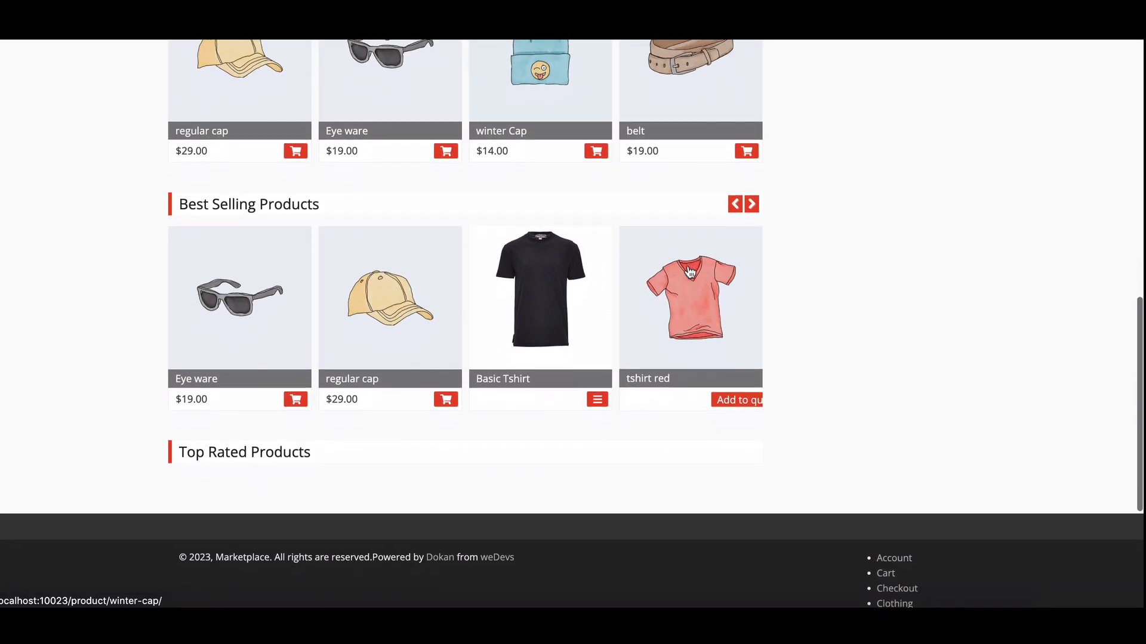
{"action": "scroll", "coordinate": [690, 272], "scroll_direction": "up", "scroll_amount": 2}
{"action": "scroll", "coordinate": [690, 272], "scroll_direction": "up", "scroll_amount": 2}
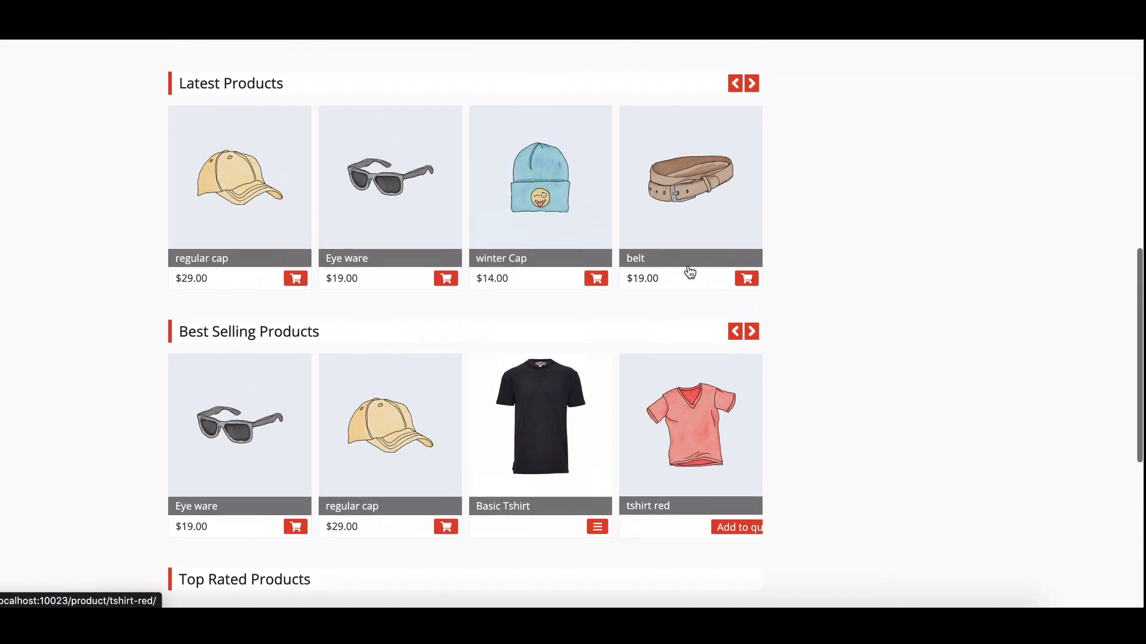